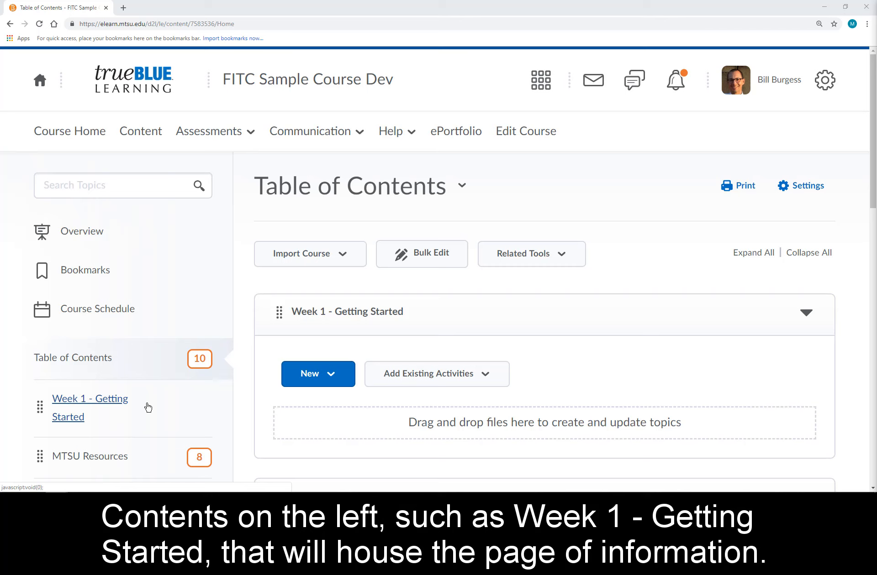
- Create a new file in the Week 1 - Getting Started module and title it "Course Schedule"
{"action": "left_click", "coordinate": [148, 408]}
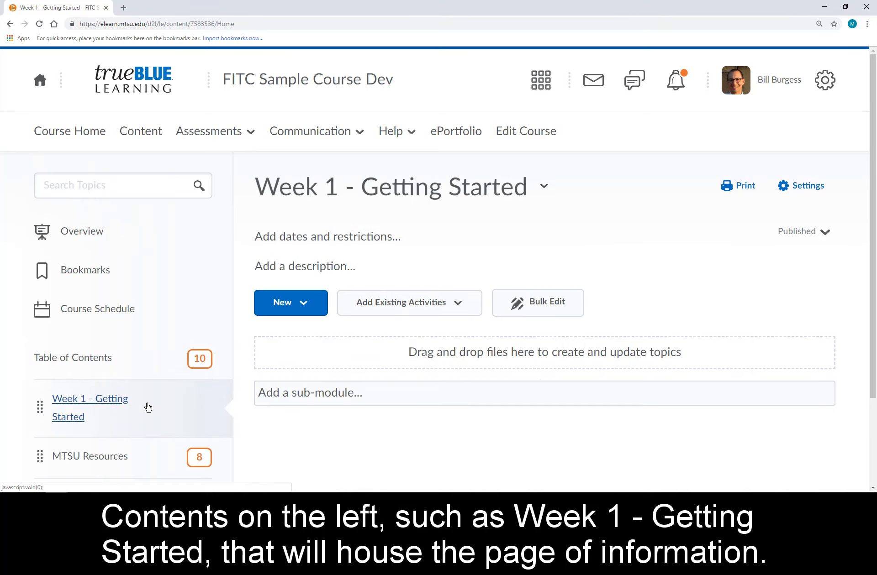
{"action": "left_click", "coordinate": [316, 314]}
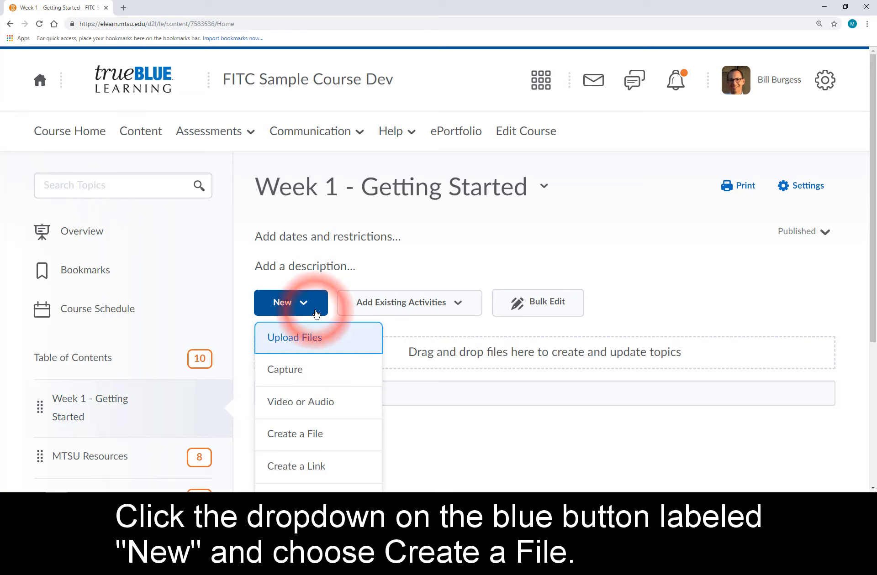
{"action": "left_click", "coordinate": [312, 434]}
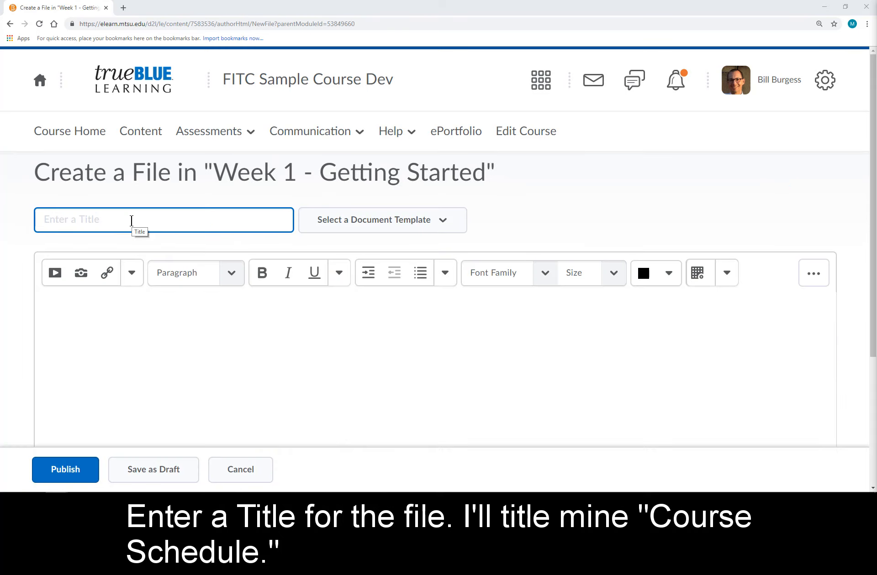
{"action": "left_click", "coordinate": [132, 221]}
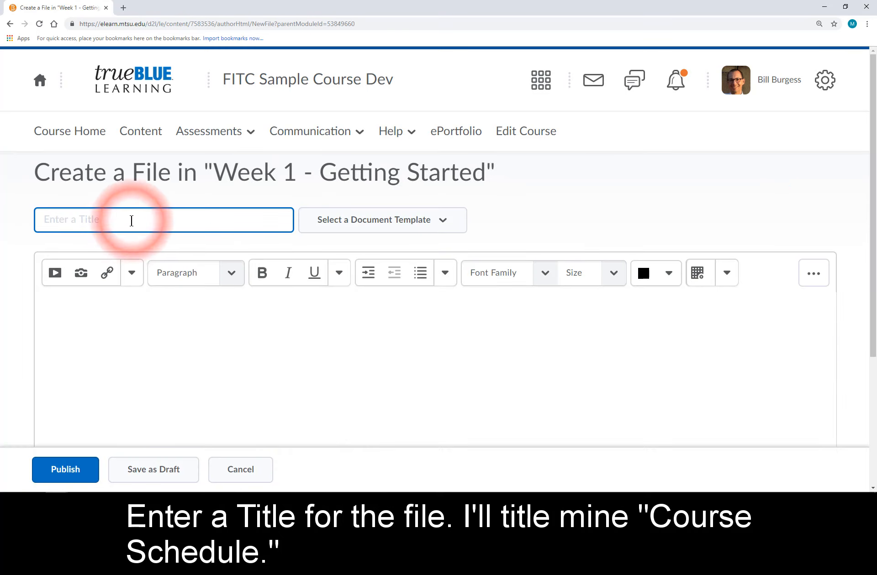
{"action": "type", "text": "Course Schedule"}
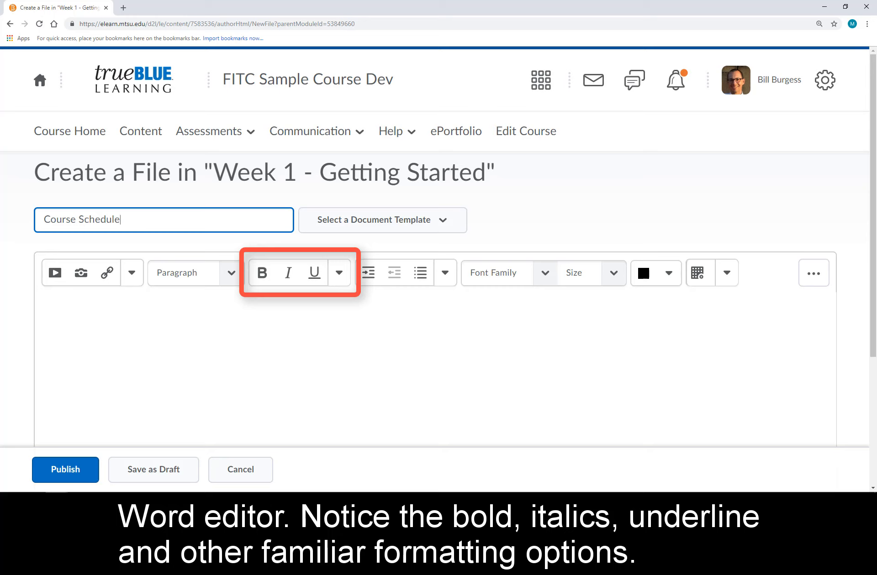
- Switch to Word and copy the entire contents of the Microbiology Degree document
{"action": "key", "text": "alt+Tab"}
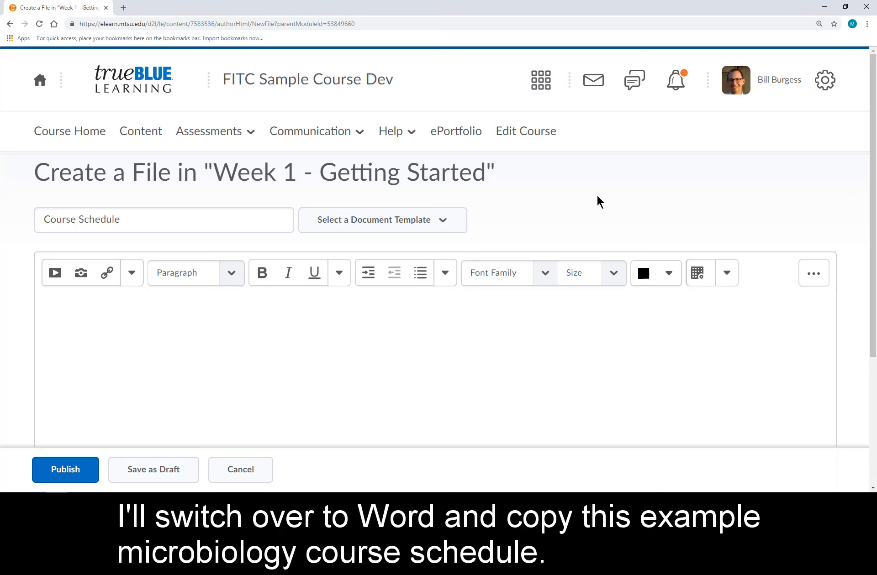
{"action": "key", "text": "alt+Tab"}
{"action": "key", "text": "ctrl+a"}
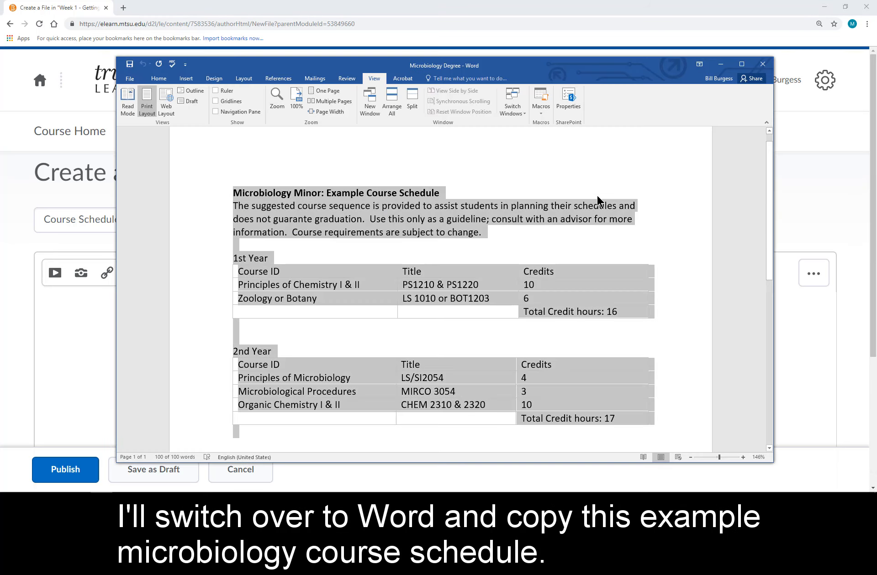
{"action": "right_click", "coordinate": [589, 208]}
{"action": "left_click", "coordinate": [607, 225]}
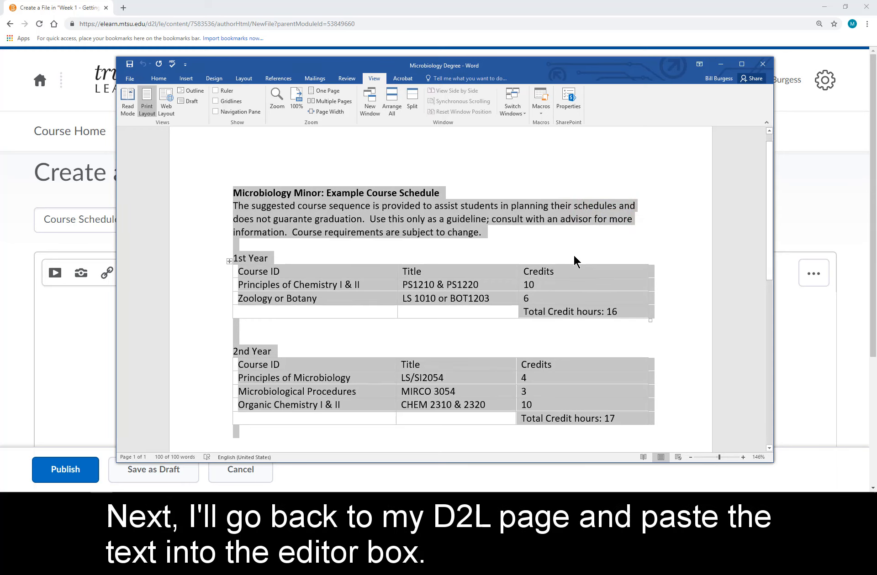
- Switch back to the browser, paste the copied schedule into the Course Schedule file's body and publish the file
{"action": "key", "text": "alt+Tab"}
{"action": "right_click", "coordinate": [85, 310]}
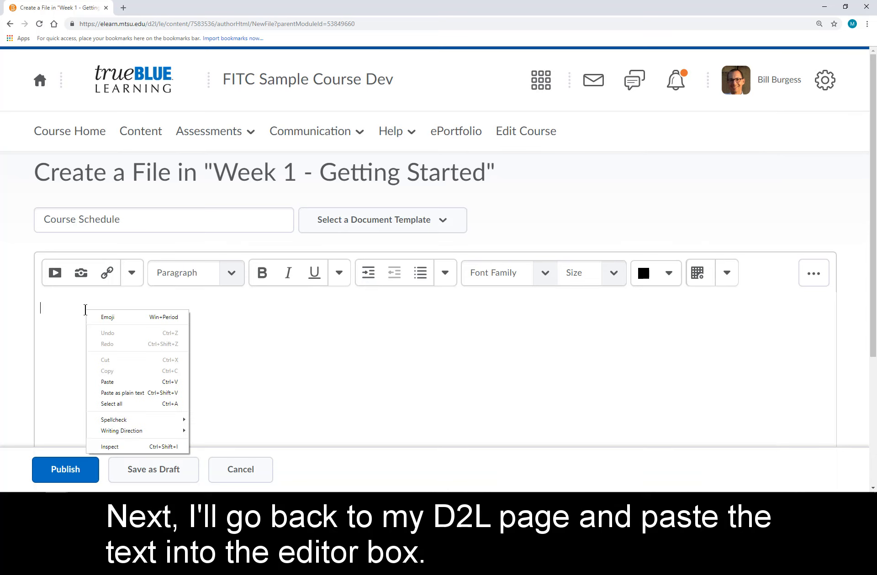
{"action": "left_click", "coordinate": [112, 382]}
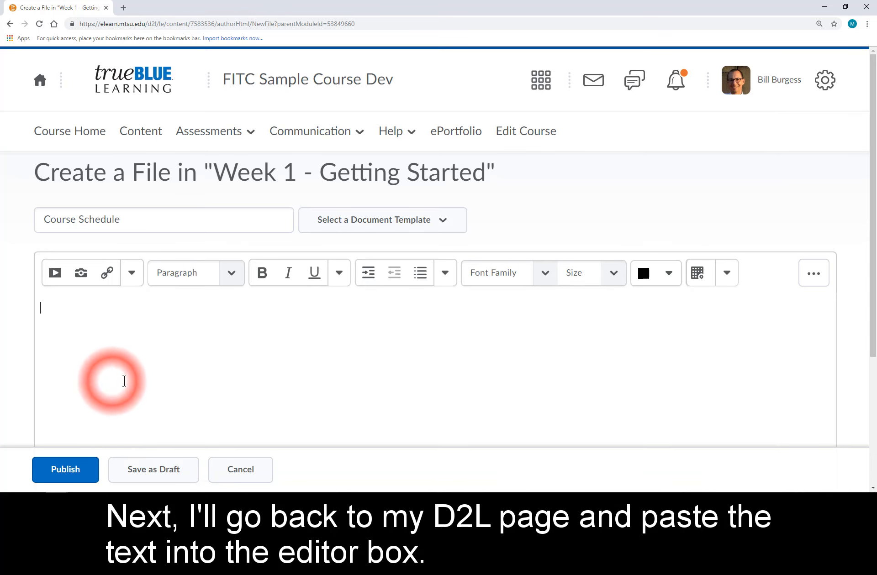
{"action": "left_click", "coordinate": [88, 474]}
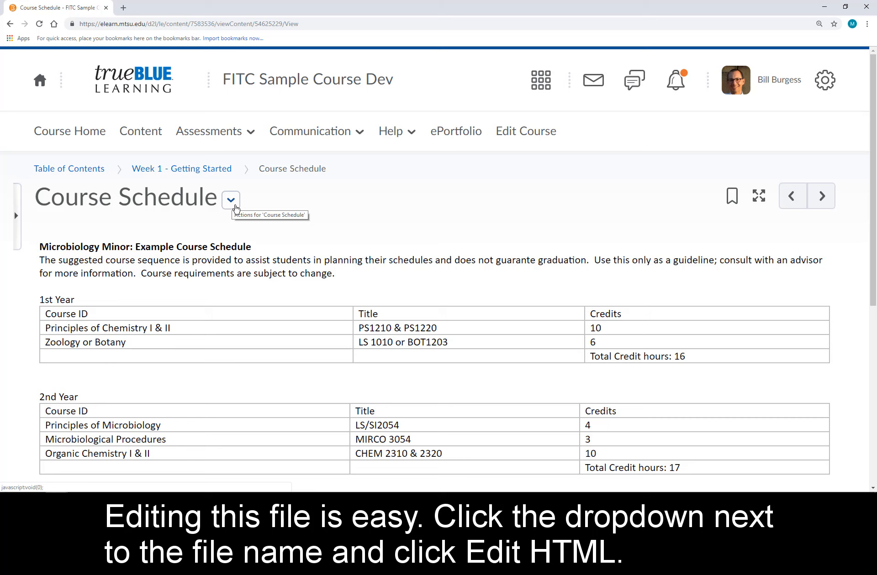
- Open the Course Schedule page for HTML editing and start the Spell Checker on its text
{"action": "left_click", "coordinate": [231, 201]}
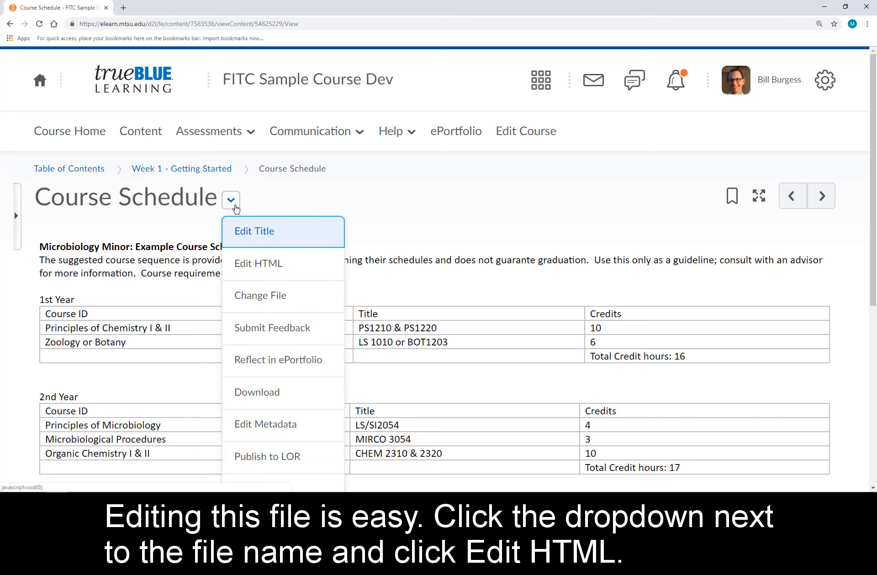
{"action": "left_click", "coordinate": [249, 264]}
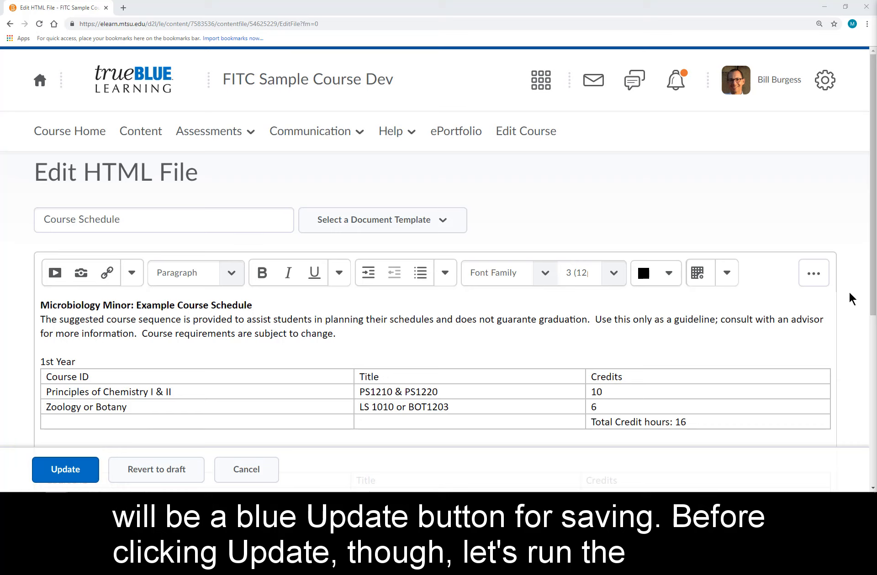
{"action": "scroll", "coordinate": [849, 294], "scroll_direction": "down", "scroll_amount": 5}
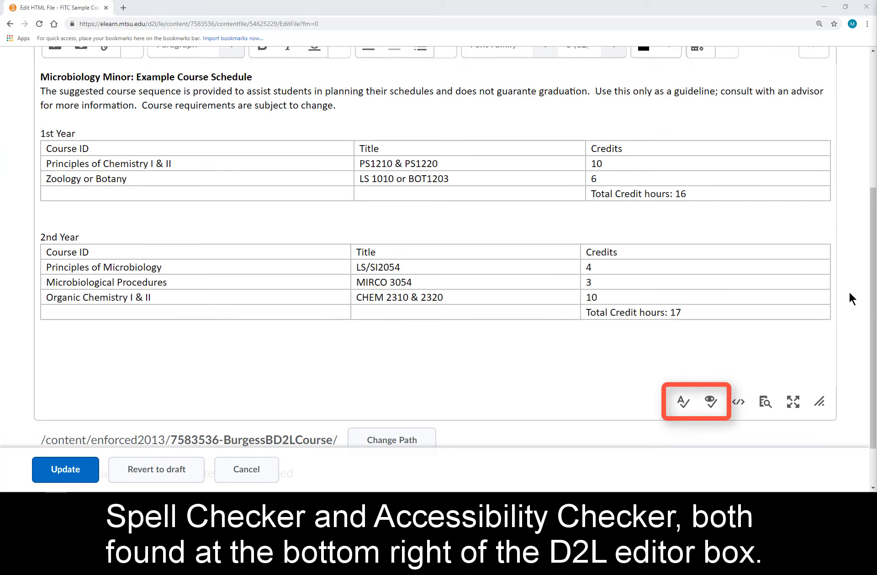
{"action": "left_click", "coordinate": [687, 411]}
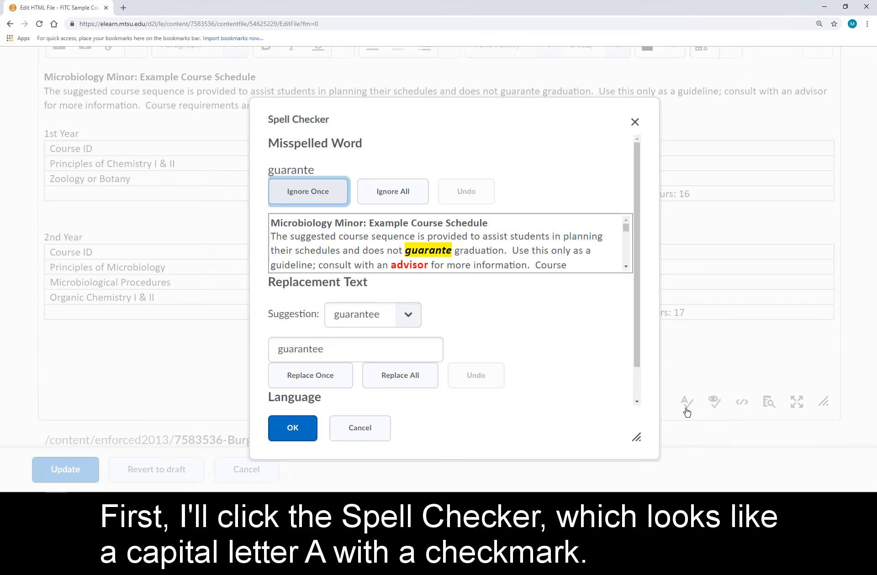
- Replace "guarante" with "guarantee" and "MIRCO" with "MICRO" once each, ignore "advisor" once, and accept the spelling corrections
{"action": "left_click", "coordinate": [342, 386]}
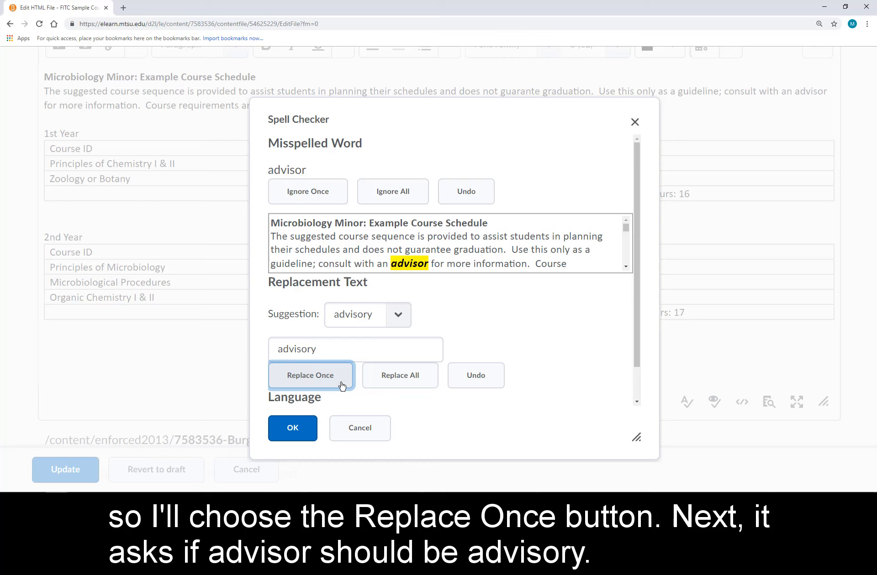
{"action": "left_click", "coordinate": [409, 322]}
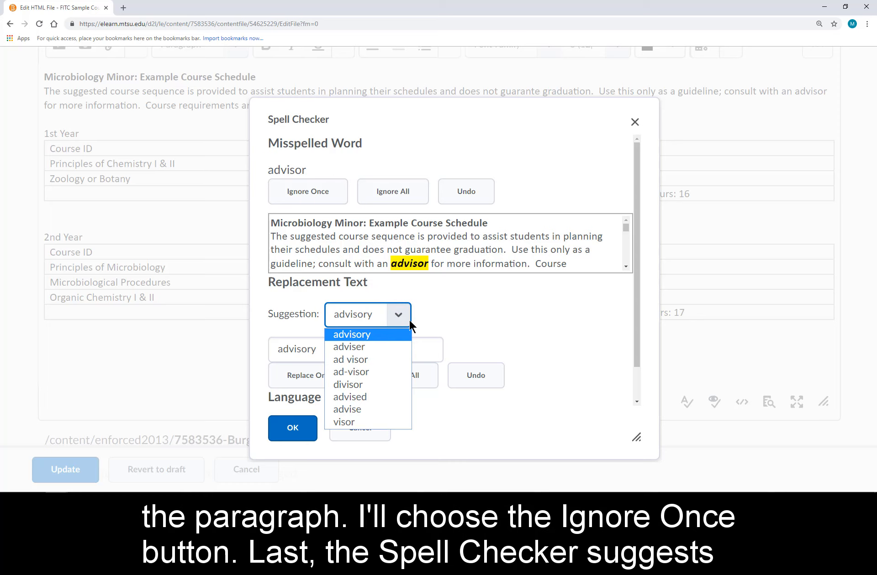
{"action": "left_click", "coordinate": [338, 195]}
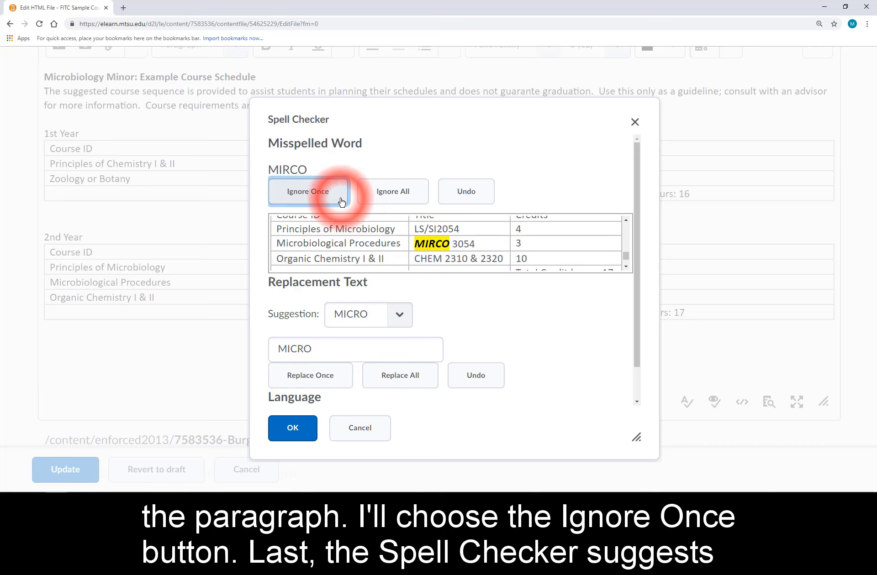
{"action": "left_click", "coordinate": [347, 385]}
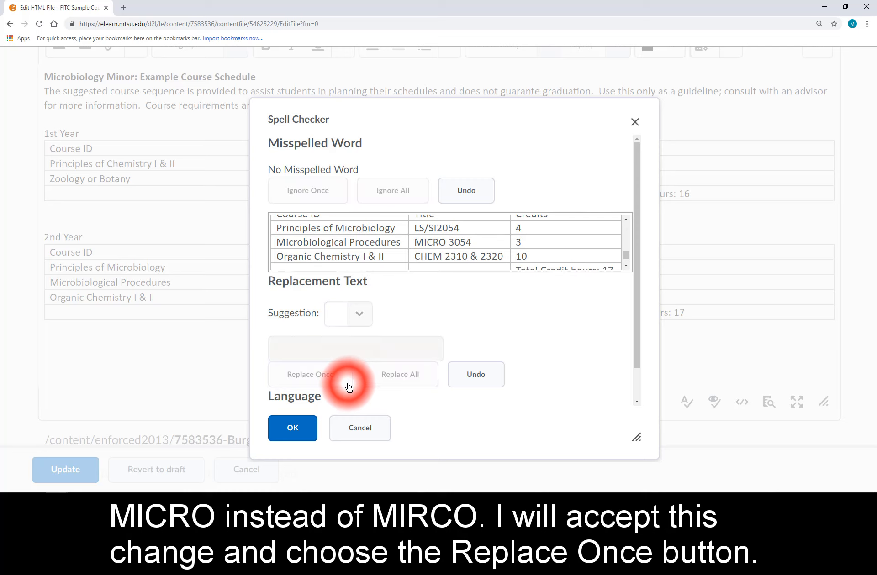
{"action": "left_click", "coordinate": [306, 436]}
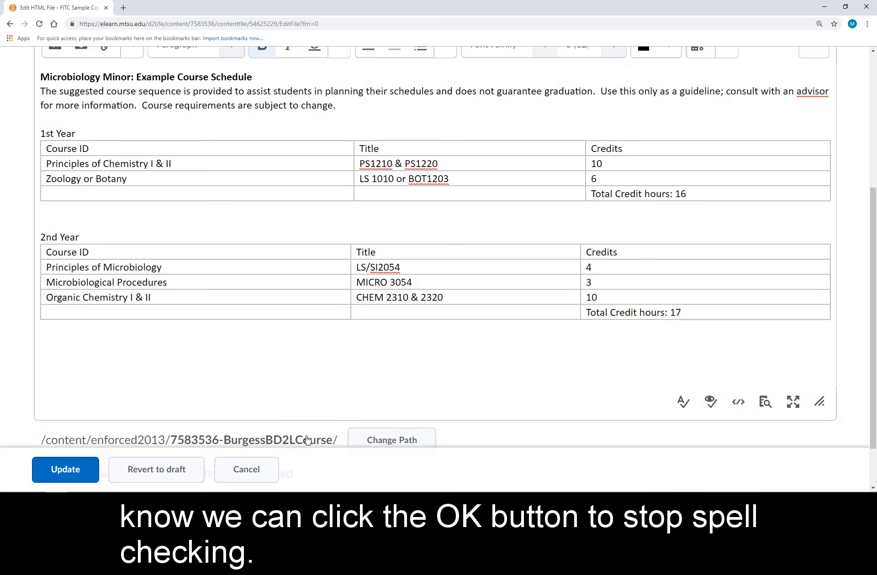
- Run the Accessibility Checker, repair the schedule title as Heading 1 and caption the first table "1st Year Courses"
{"action": "left_click", "coordinate": [718, 414]}
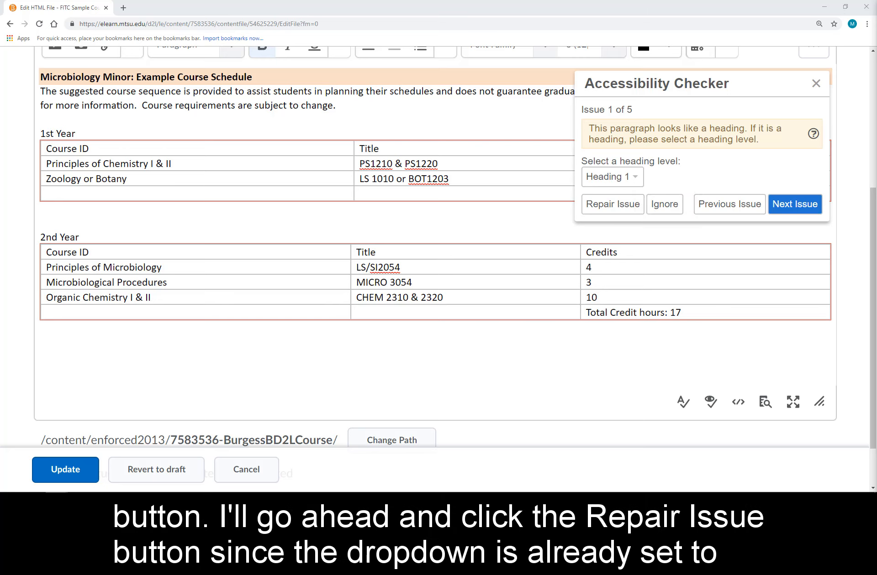
{"action": "left_click", "coordinate": [633, 208]}
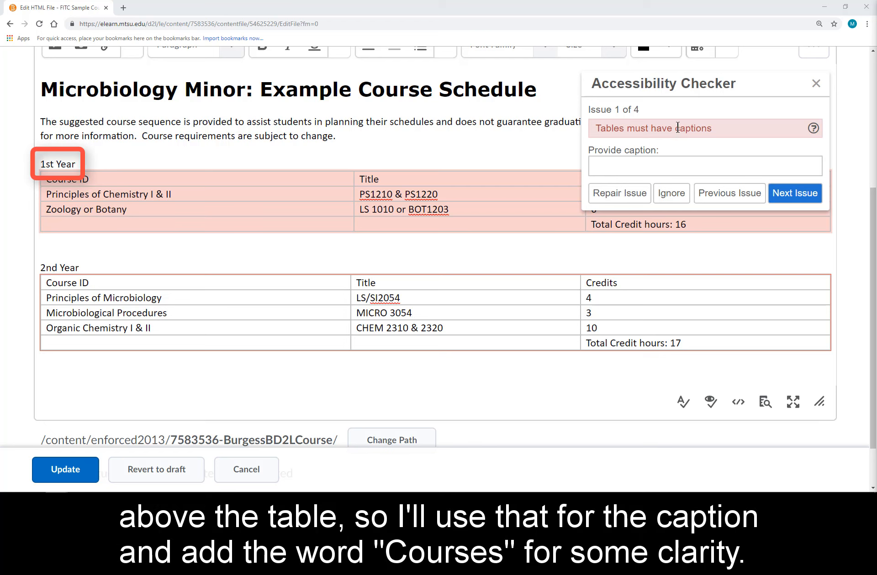
{"action": "left_click", "coordinate": [664, 166]}
{"action": "left_click", "coordinate": [664, 166]}
{"action": "type", "text": "1"}
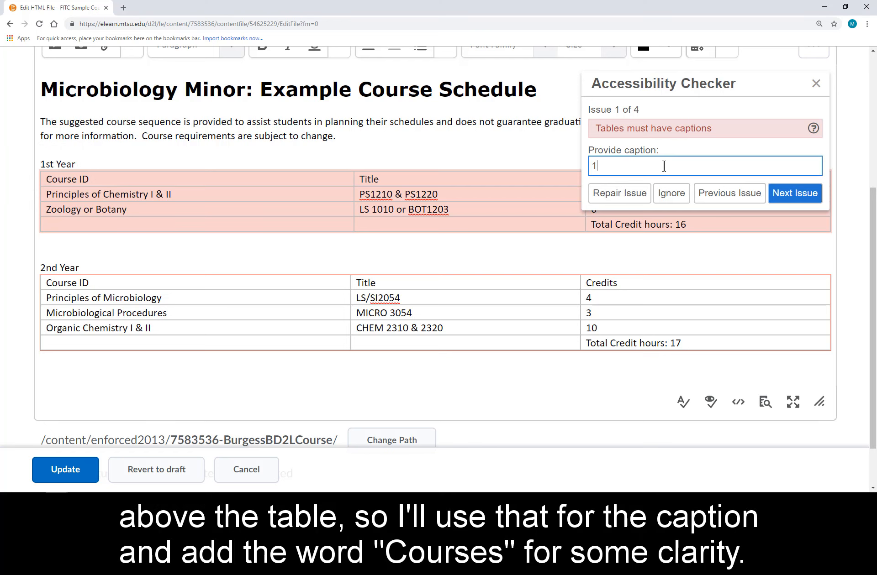
{"action": "type", "text": "st Year Courses"}
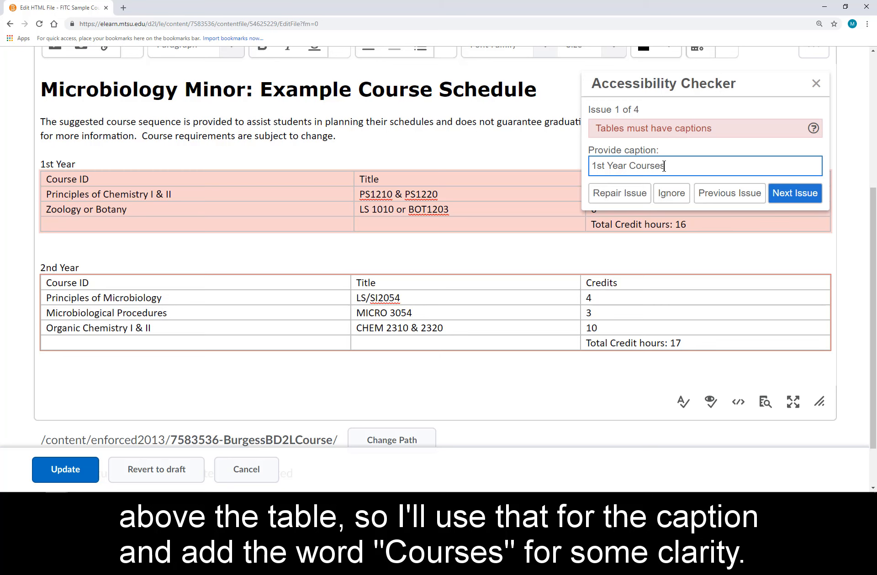
{"action": "left_click", "coordinate": [639, 200]}
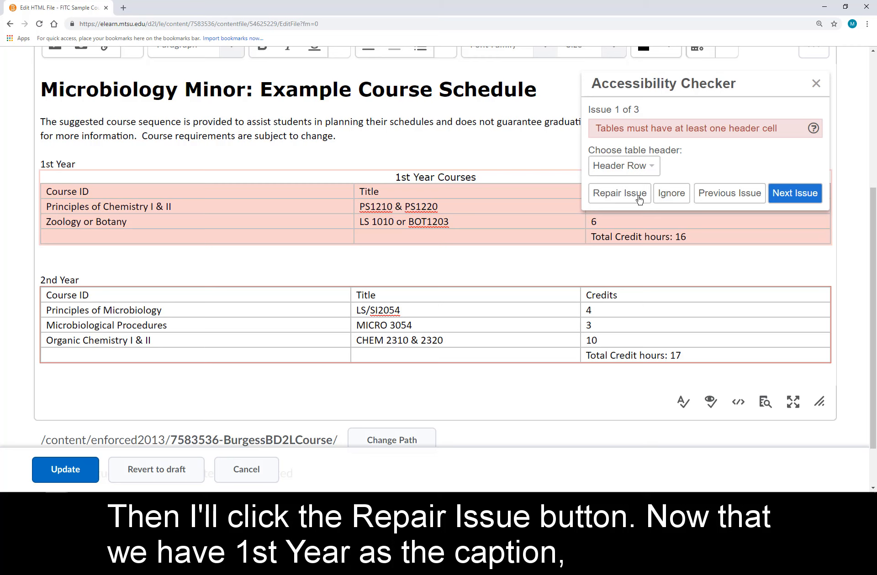
- Delete the "1st Year" line above the first table and apply the checker's Header Row repair to that table
{"action": "left_click_drag", "start_coordinate": [90, 163], "coordinate": [35, 165]}
{"action": "key", "text": "Delete"}
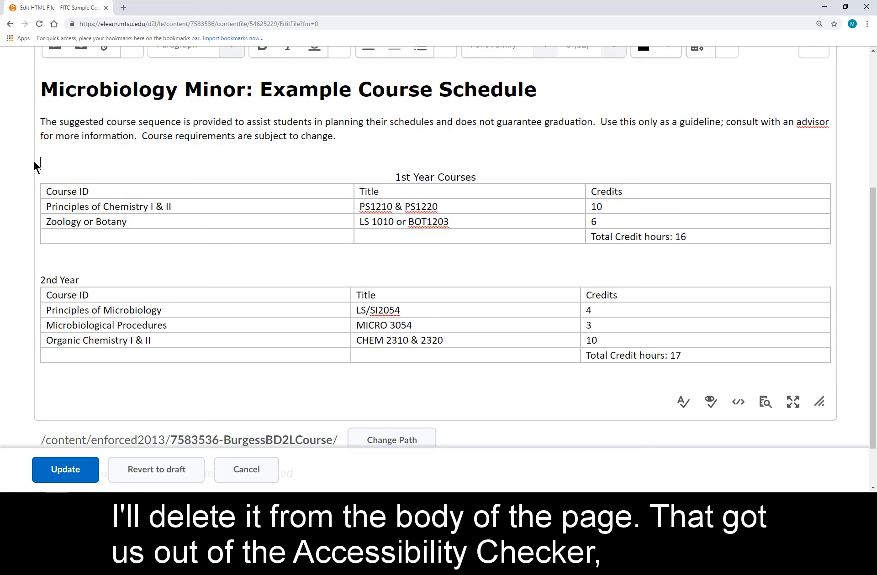
{"action": "left_click", "coordinate": [715, 411]}
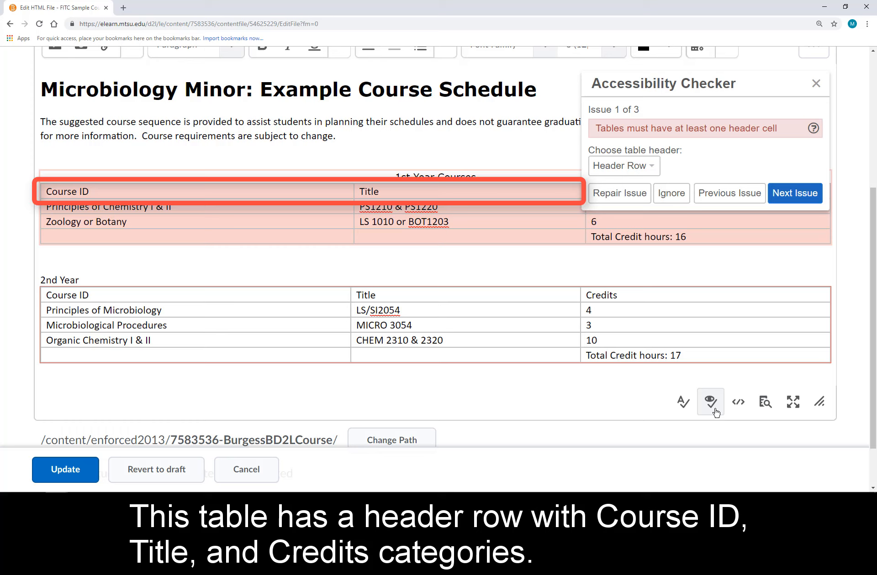
{"action": "left_click", "coordinate": [640, 197]}
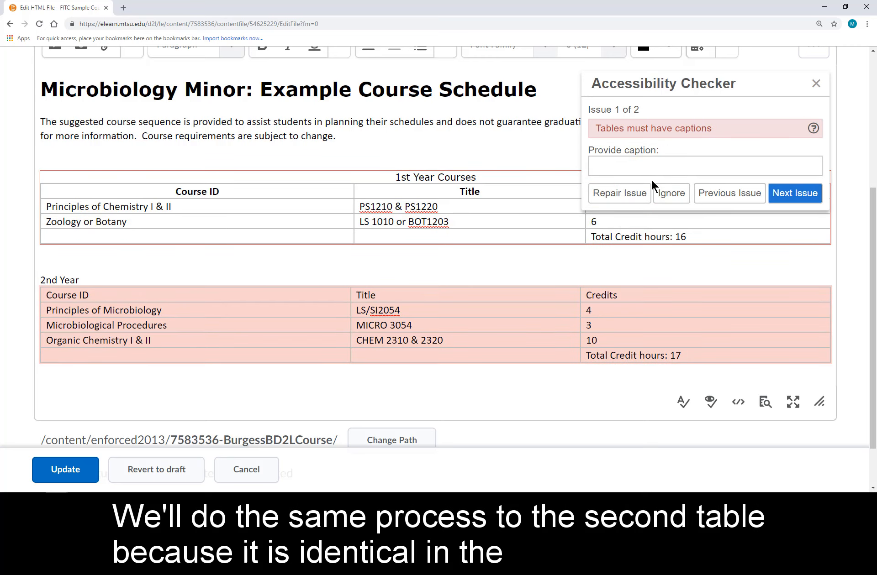
- Caption the second table "2nd Year Courses" and apply the Header Row repair to it
{"action": "left_click", "coordinate": [642, 169]}
{"action": "type", "text": "2nd "}
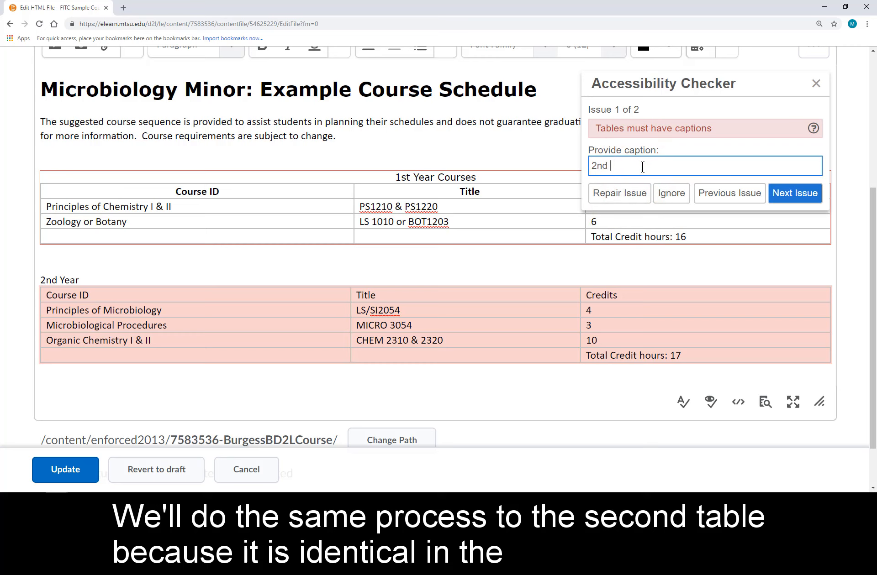
{"action": "type", "text": "Year Courses"}
{"action": "left_click", "coordinate": [629, 194]}
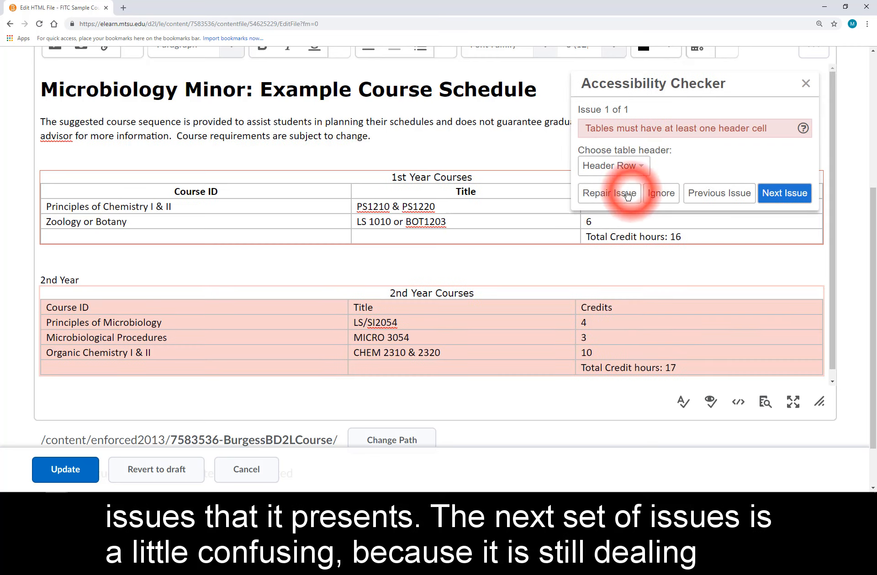
{"action": "left_click", "coordinate": [611, 193]}
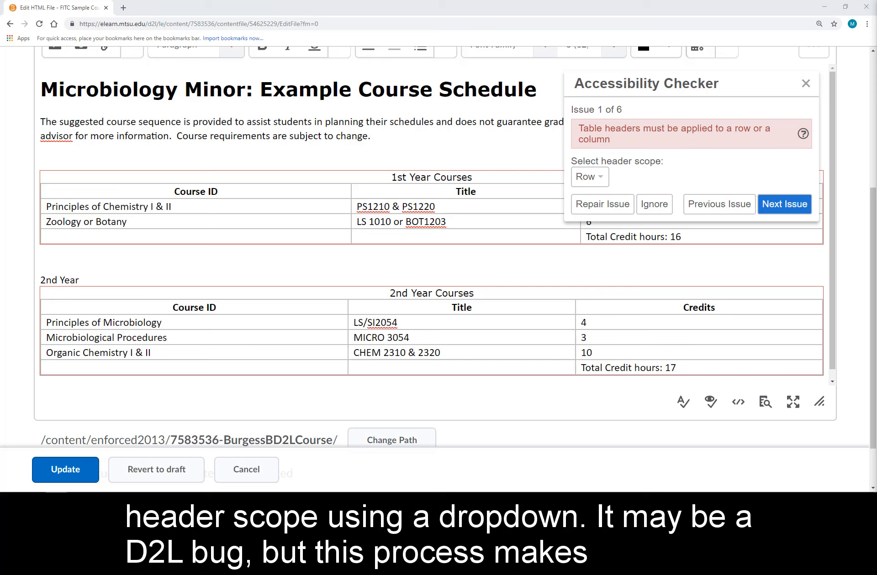
- Restart the Accessibility Checker and repair the first table's Course ID header with the scope Column
{"action": "left_click", "coordinate": [806, 83]}
{"action": "left_click", "coordinate": [710, 403]}
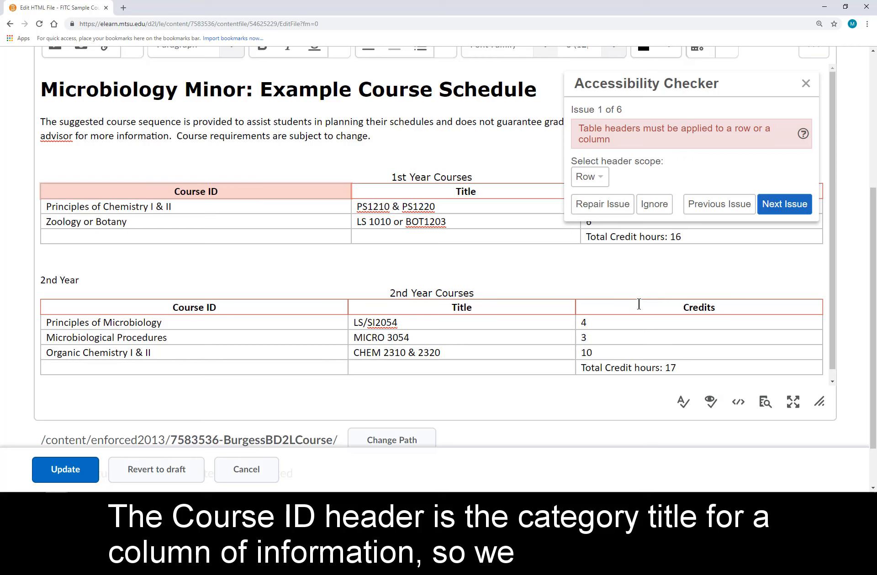
{"action": "left_click", "coordinate": [591, 177]}
{"action": "left_click", "coordinate": [597, 214]}
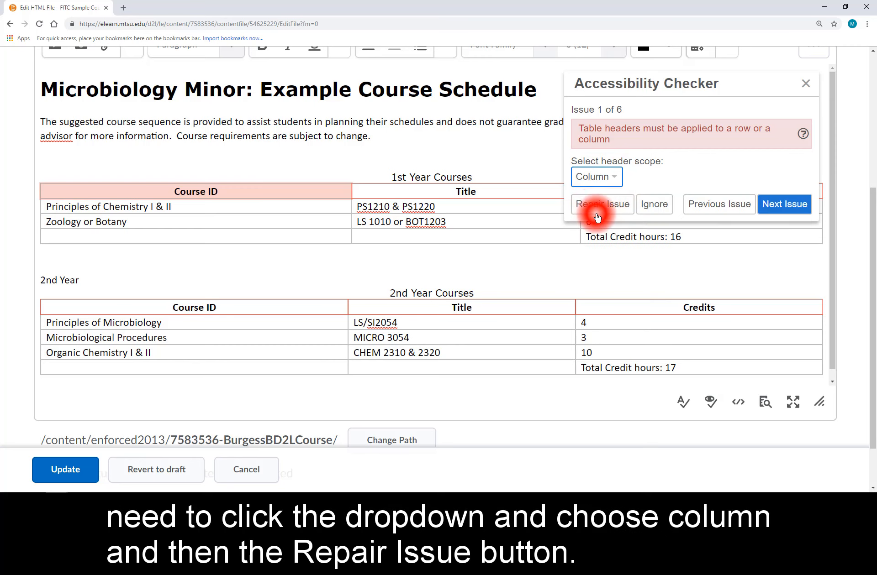
{"action": "left_click", "coordinate": [596, 205]}
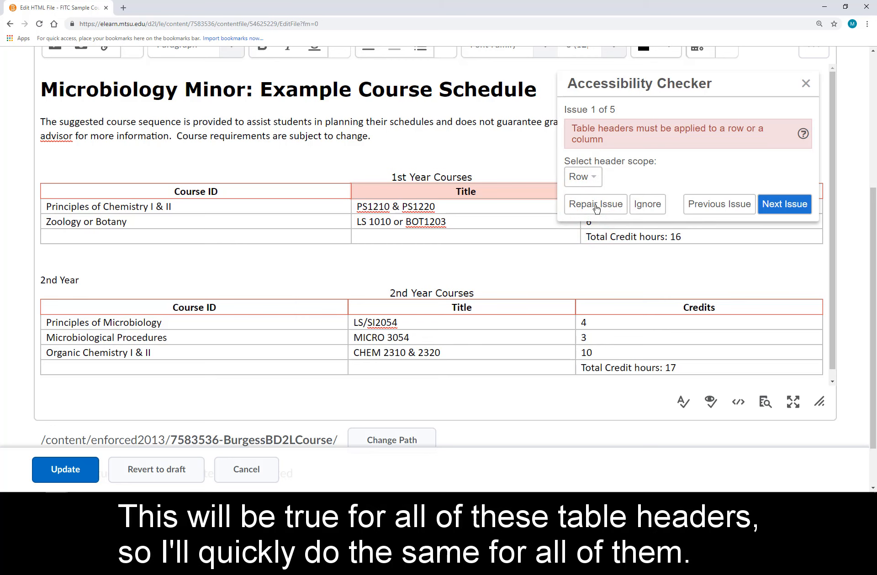
- Repair the first table's Title and Credits headers in the Accessibility Checker with the scope Column
{"action": "left_click", "coordinate": [592, 179]}
{"action": "left_click", "coordinate": [585, 219]}
{"action": "left_click", "coordinate": [593, 205]}
{"action": "left_click", "coordinate": [576, 178]}
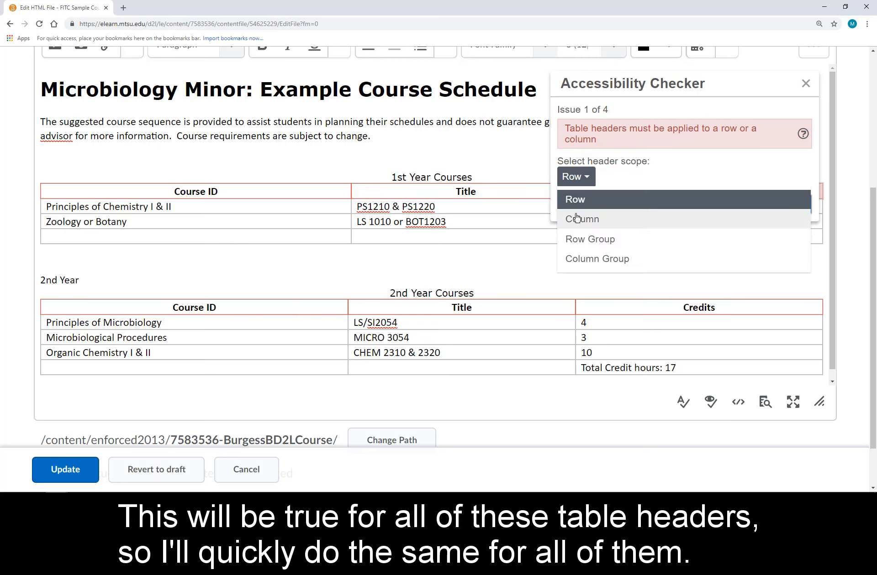
{"action": "left_click", "coordinate": [573, 219]}
{"action": "left_click", "coordinate": [588, 204]}
- Repair the second table's Course ID, Title and Credits headers with the scope Column and save the page edits
{"action": "left_click", "coordinate": [574, 177]}
{"action": "left_click", "coordinate": [571, 219]}
{"action": "left_click", "coordinate": [583, 204]}
{"action": "left_click", "coordinate": [567, 179]}
{"action": "left_click", "coordinate": [569, 219]}
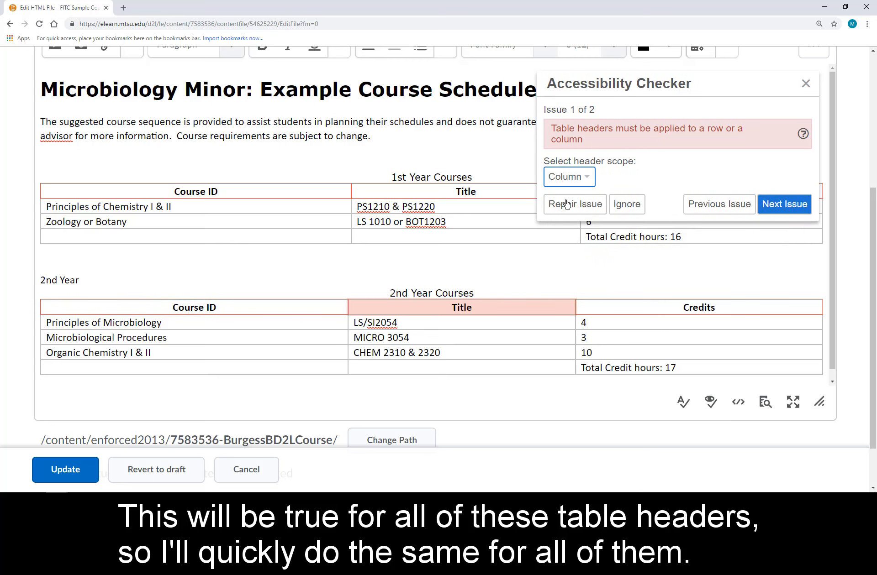
{"action": "left_click", "coordinate": [576, 205]}
{"action": "left_click", "coordinate": [563, 166]}
{"action": "left_click", "coordinate": [569, 206]}
{"action": "left_click", "coordinate": [571, 195]}
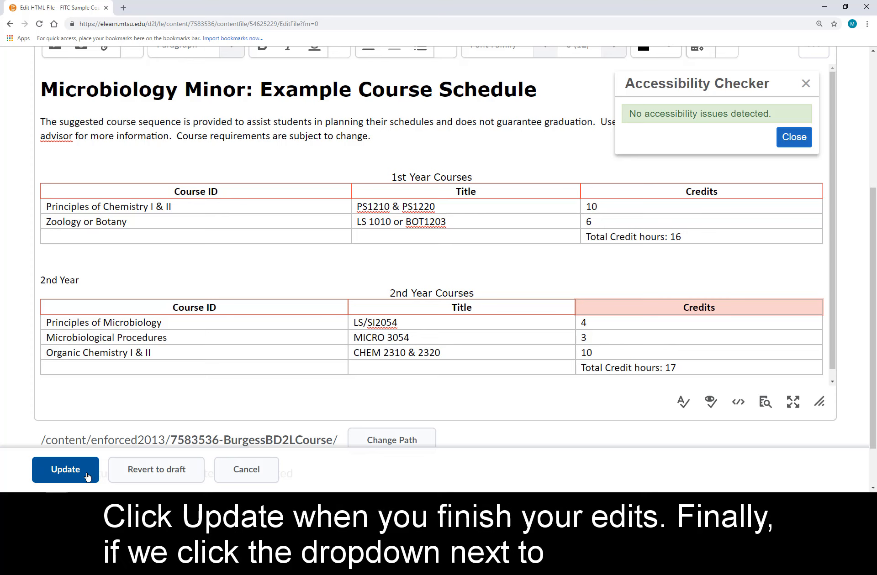
{"action": "left_click", "coordinate": [66, 470]}
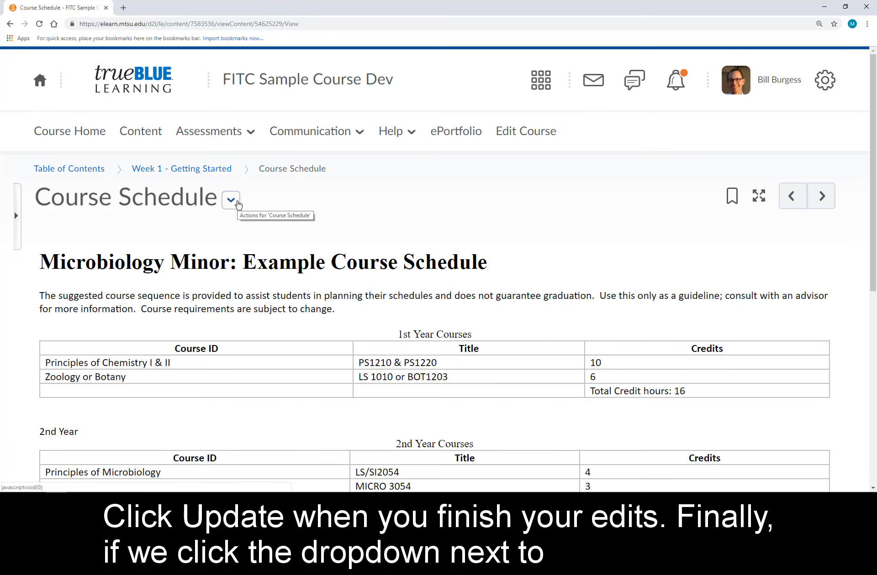
- Open the Delete Topic options for the Course Schedule topic
{"action": "left_click", "coordinate": [237, 201]}
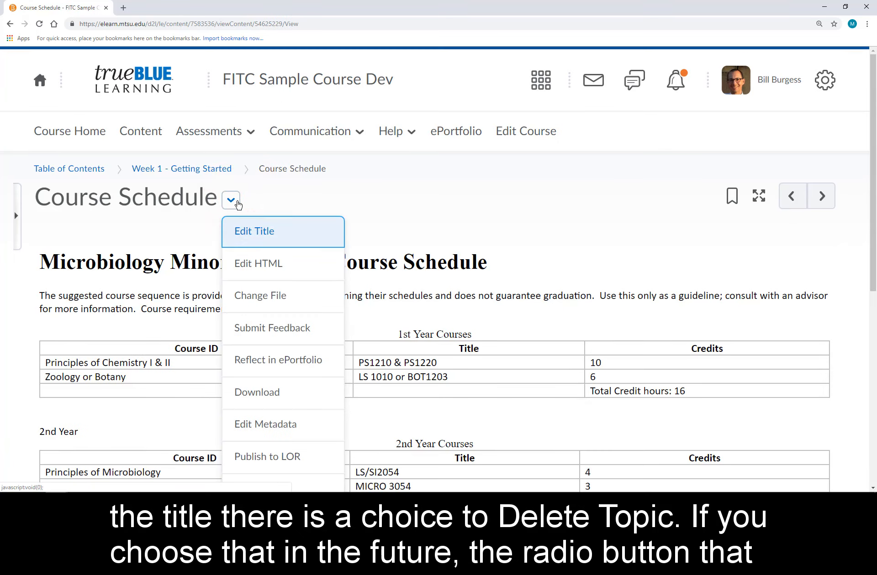
{"action": "scroll", "coordinate": [237, 204], "scroll_direction": "down", "scroll_amount": 1}
{"action": "scroll", "coordinate": [236, 205], "scroll_direction": "down", "scroll_amount": 1}
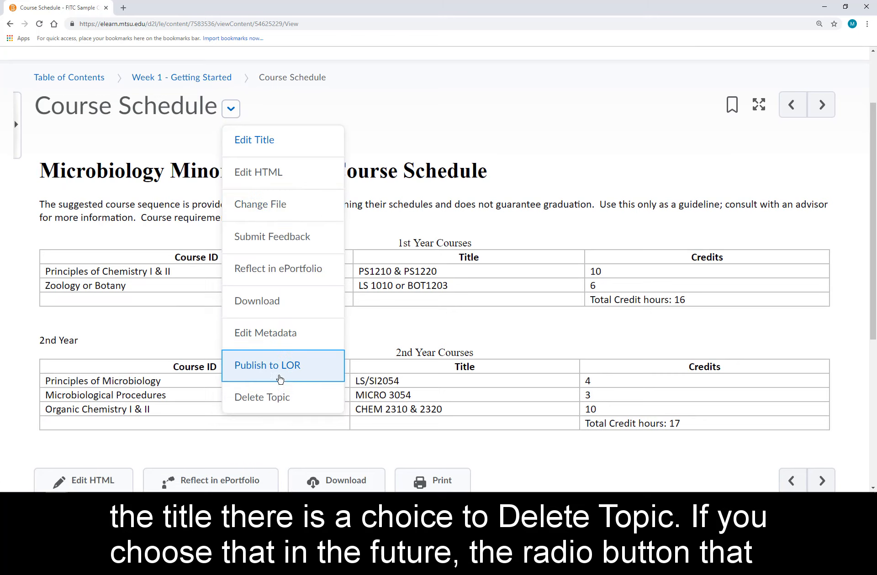
{"action": "left_click", "coordinate": [279, 398]}
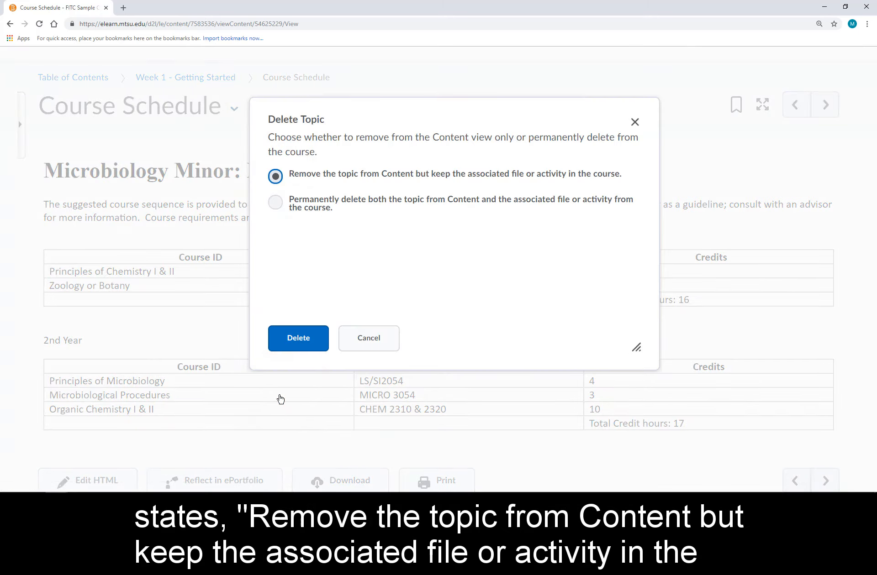